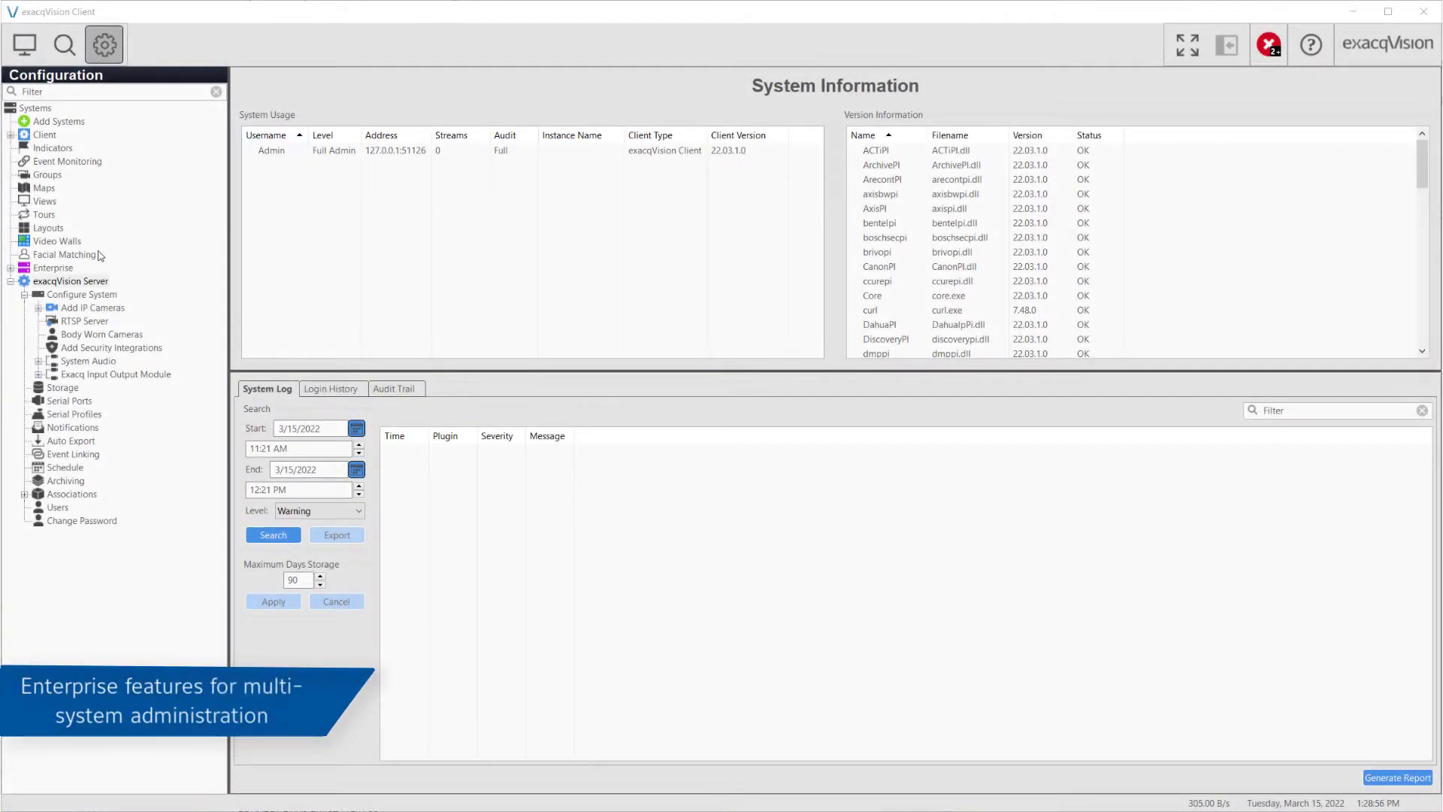
- Review the Enterprise System settings for outbound connections, manual failover, time server and security, and expand the Enterprise branch
left_click(65, 268)
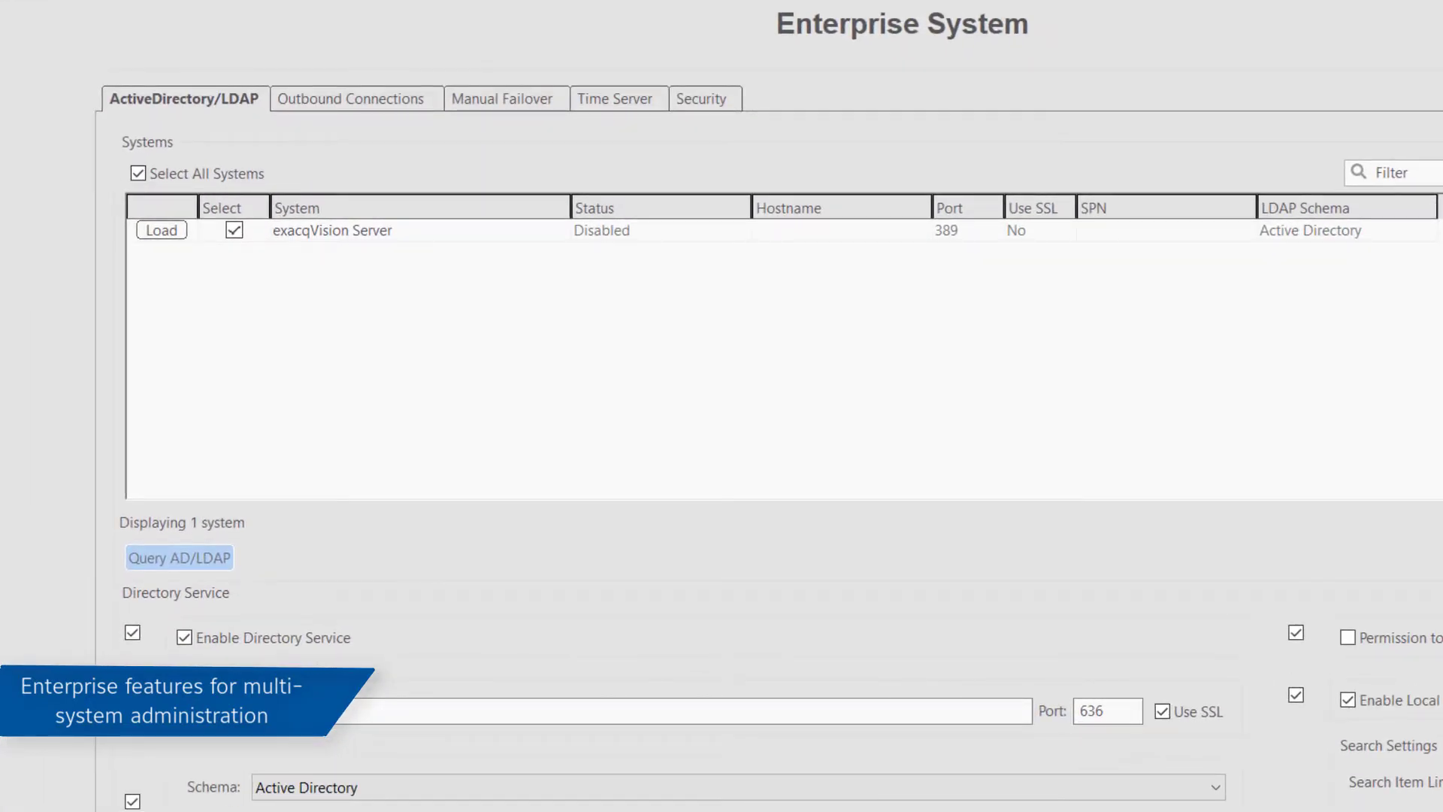
left_click(354, 105)
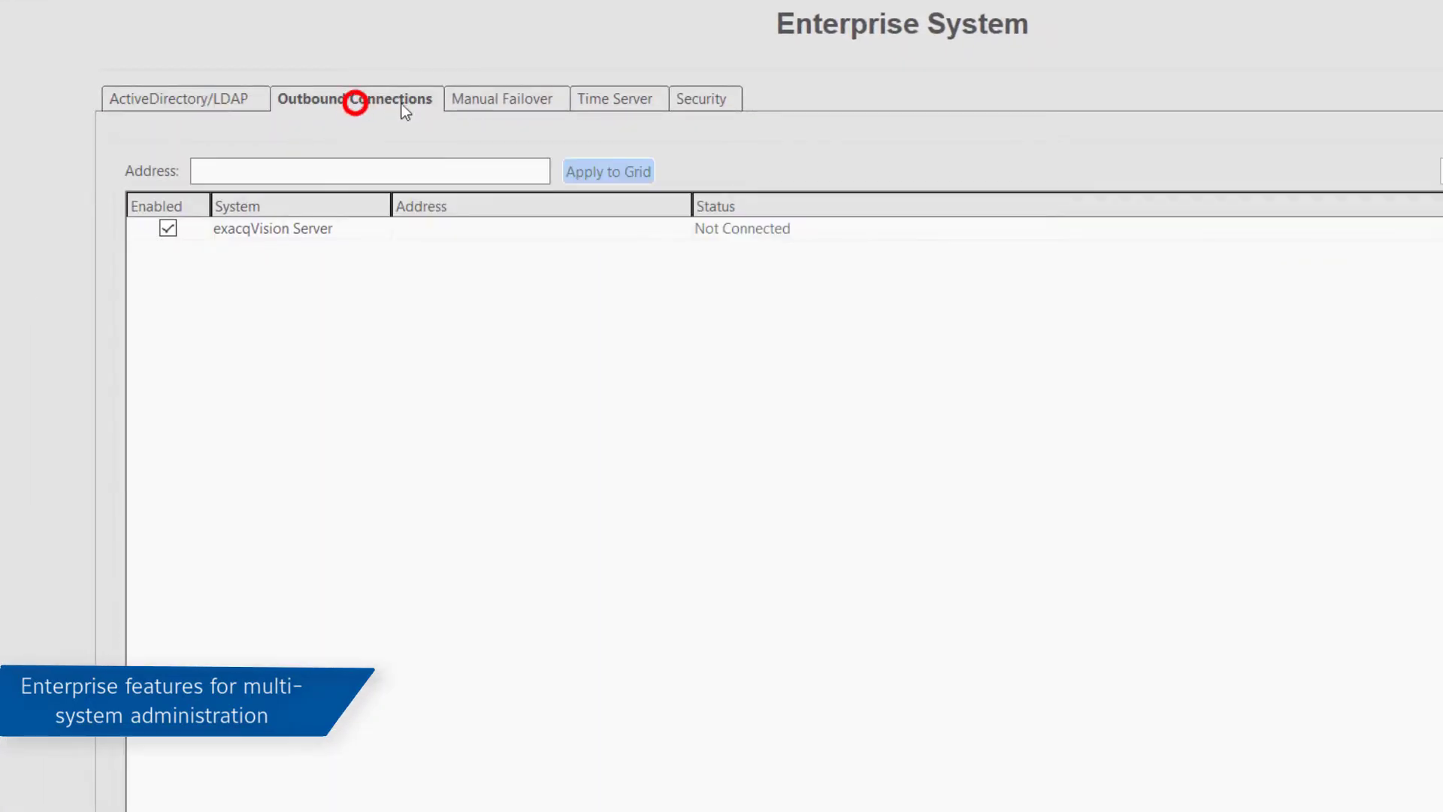
left_click(502, 96)
left_click(615, 102)
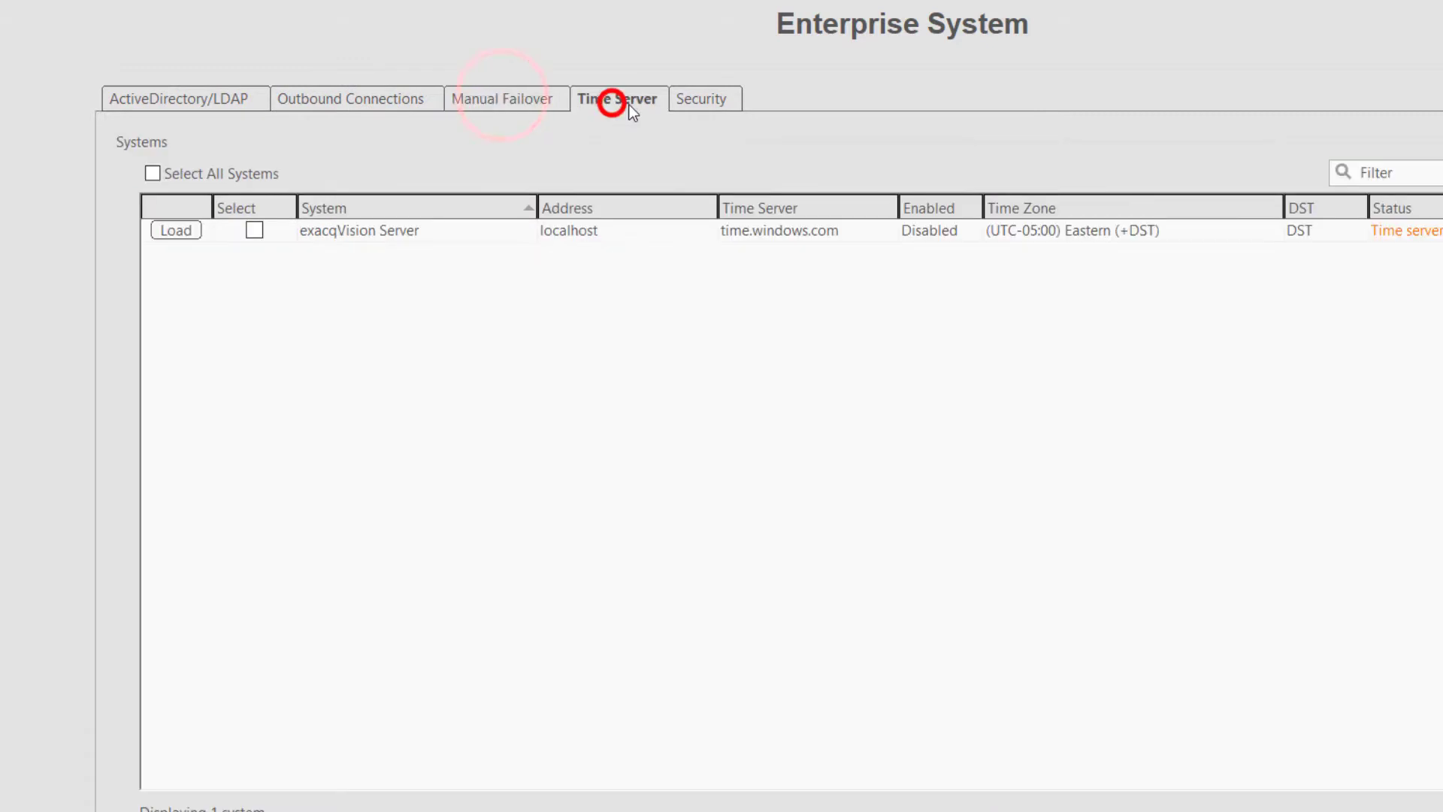
left_click(718, 106)
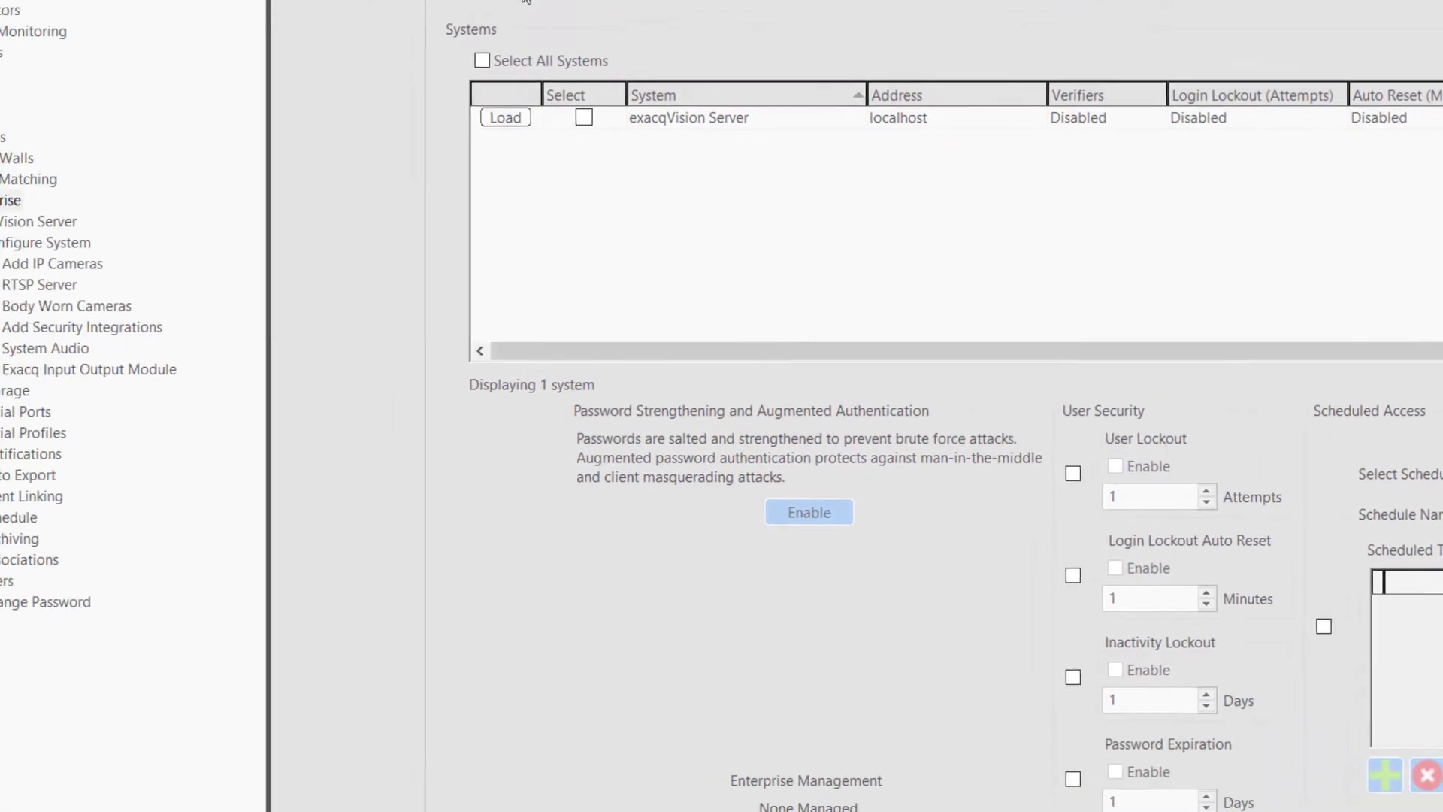
left_click(178, 98)
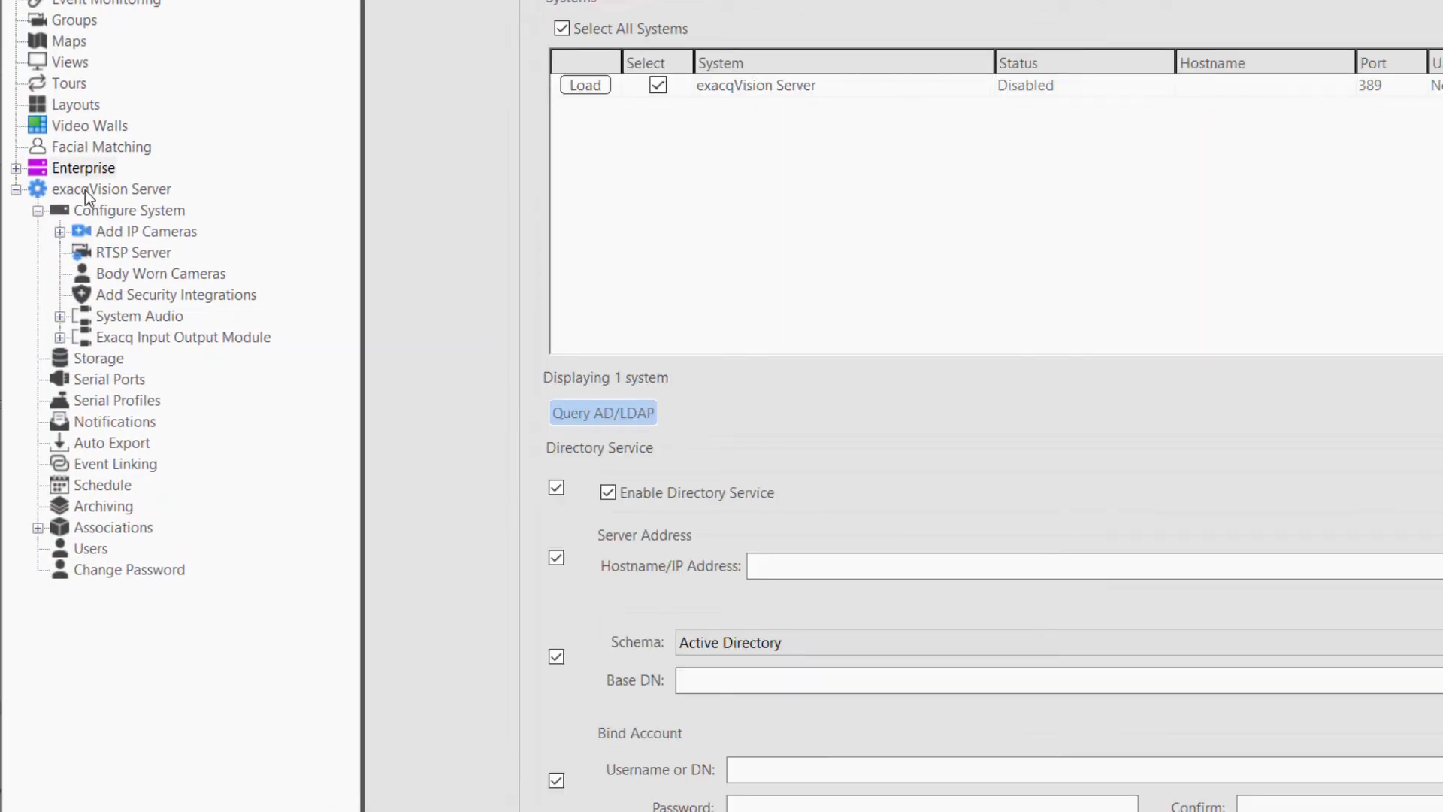
left_click(16, 169)
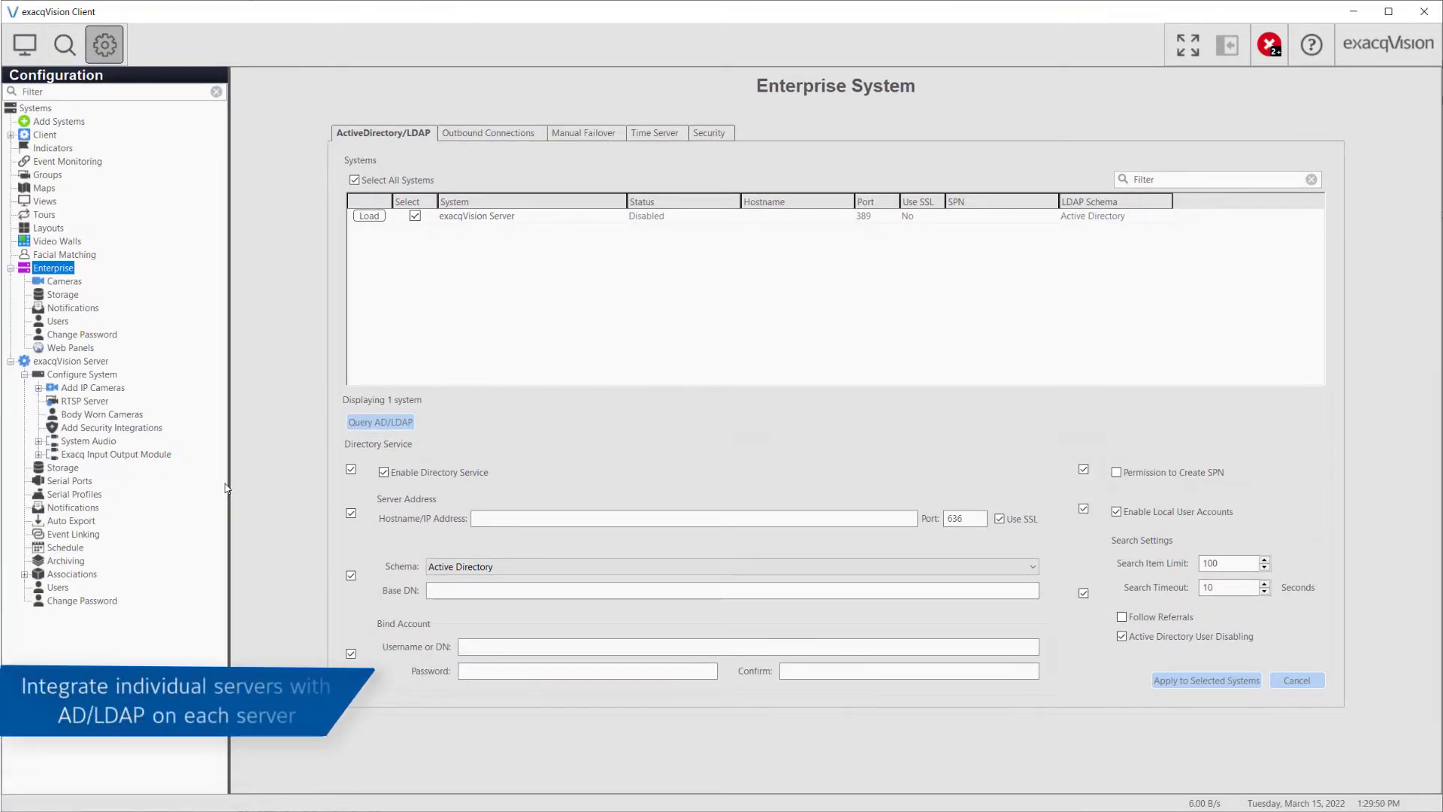
- View the ActiveDirectory/LDAP settings of the individual exacqVision Server, and return to the Enterprise-wide ActiveDirectory/LDAP settings
left_click(66, 374)
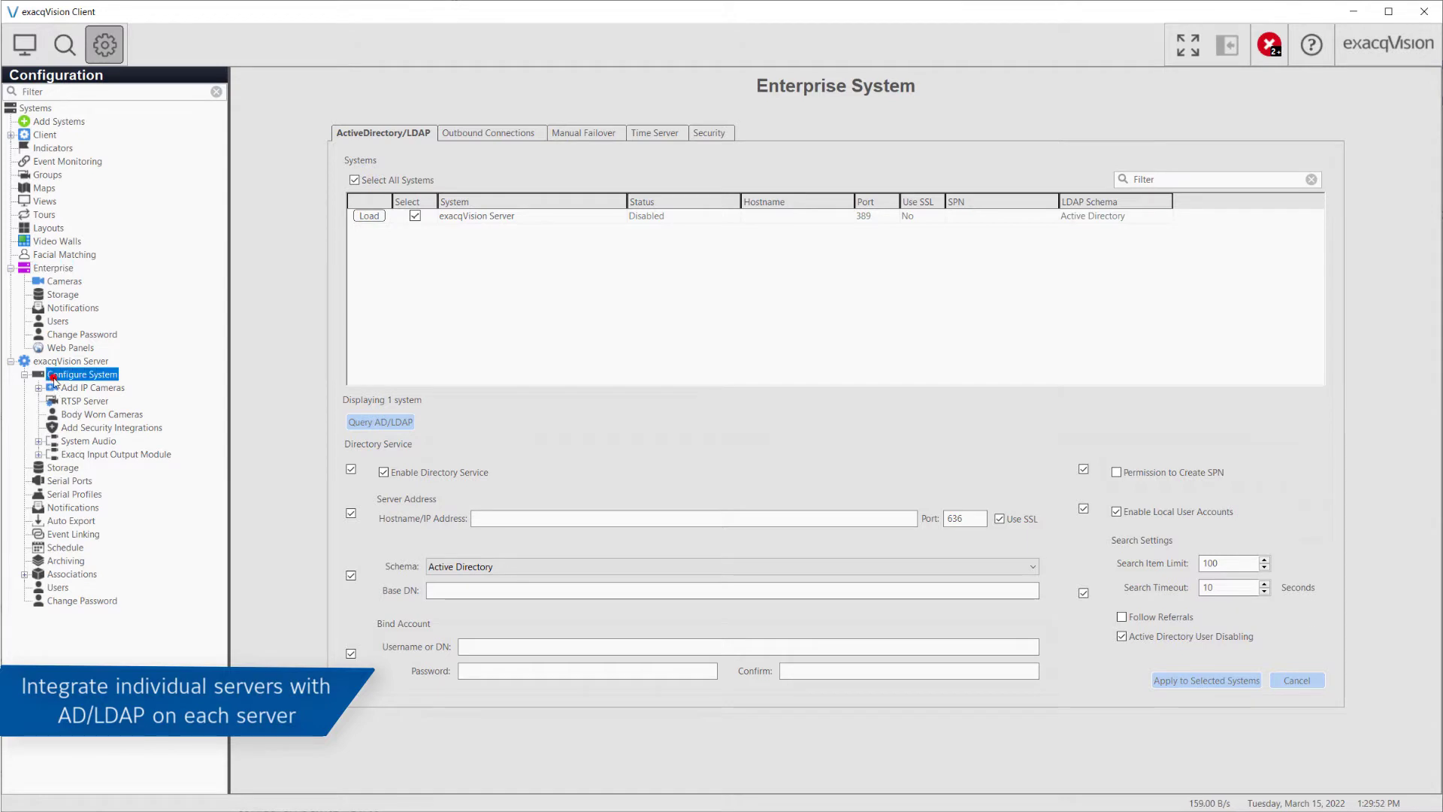
left_click(579, 126)
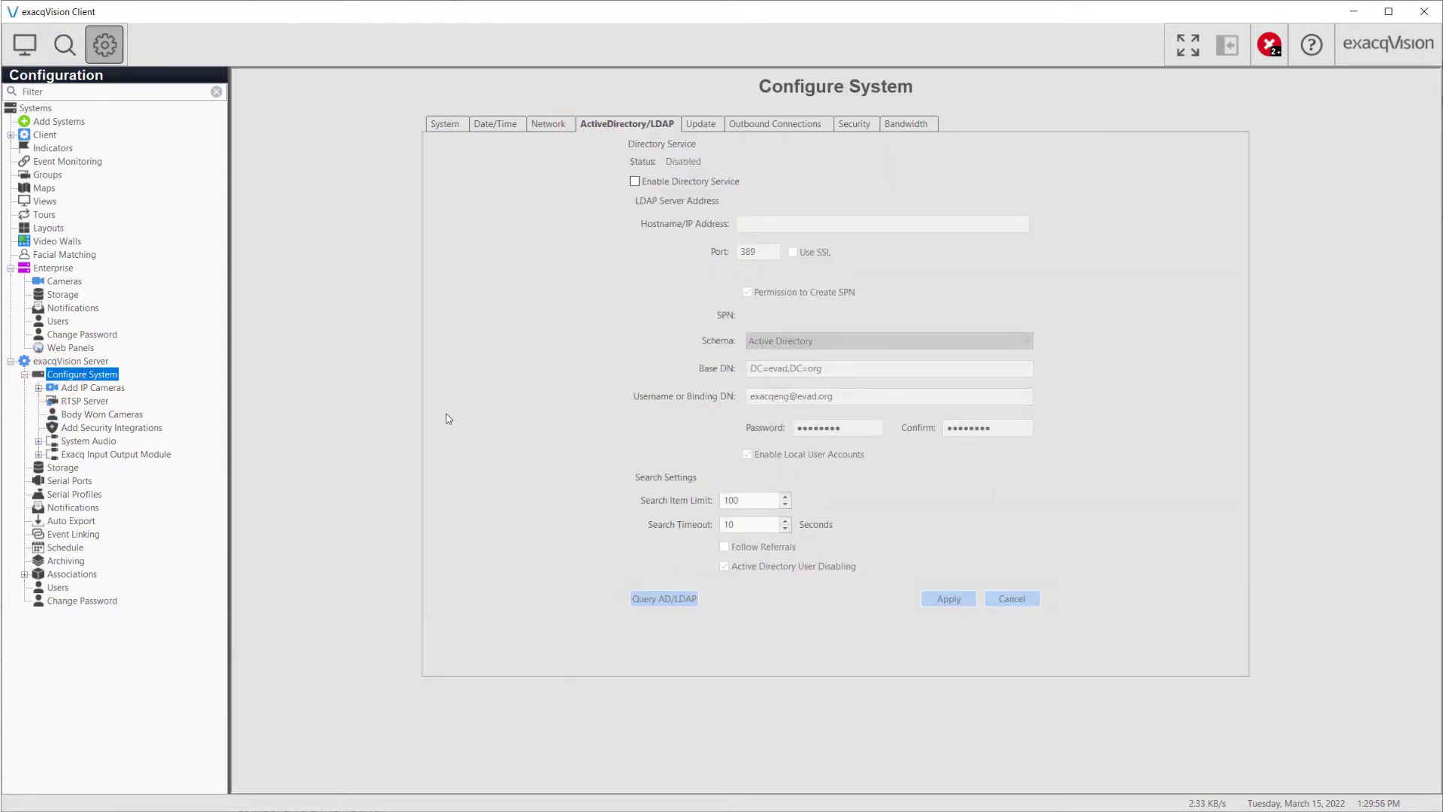
left_click(66, 269)
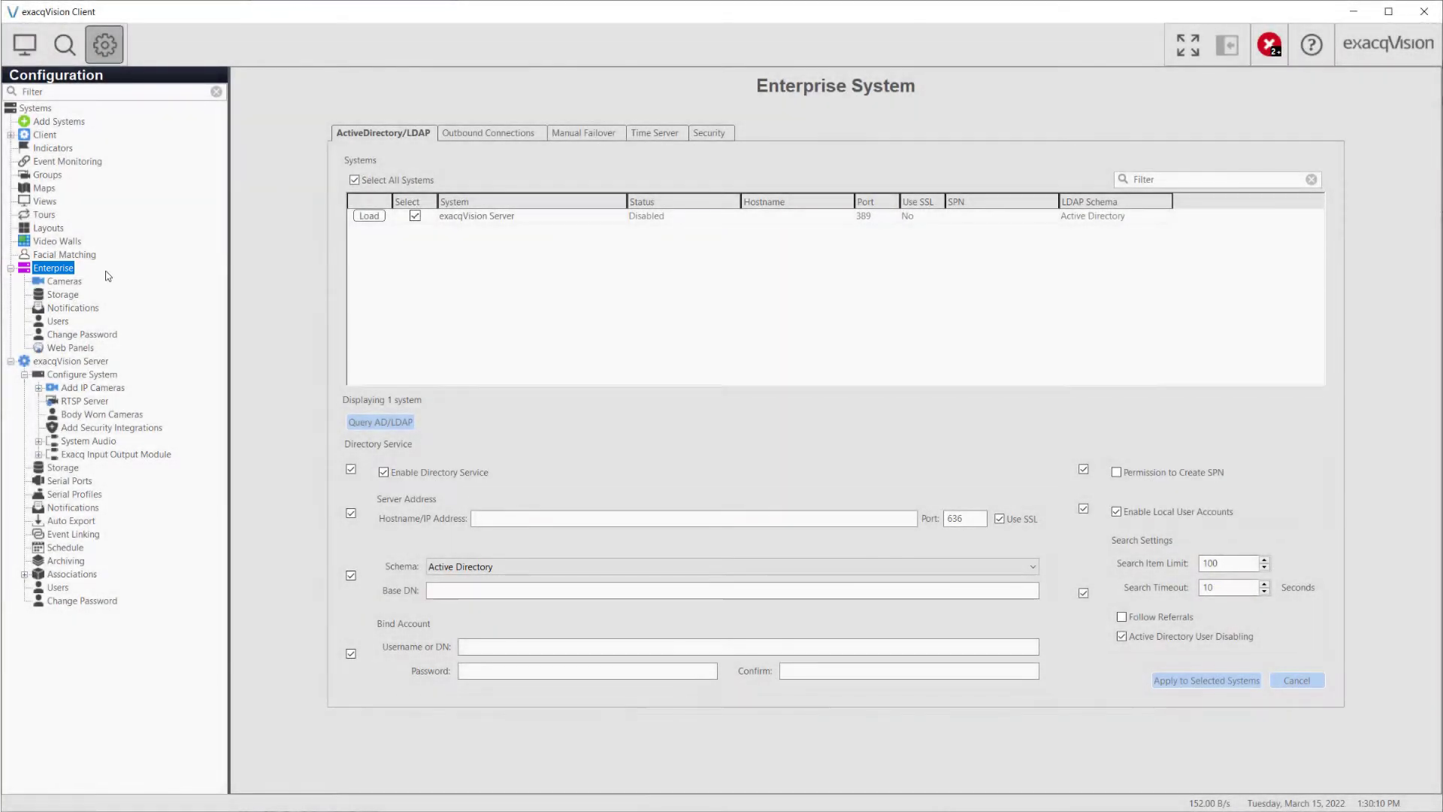
left_click(72, 273)
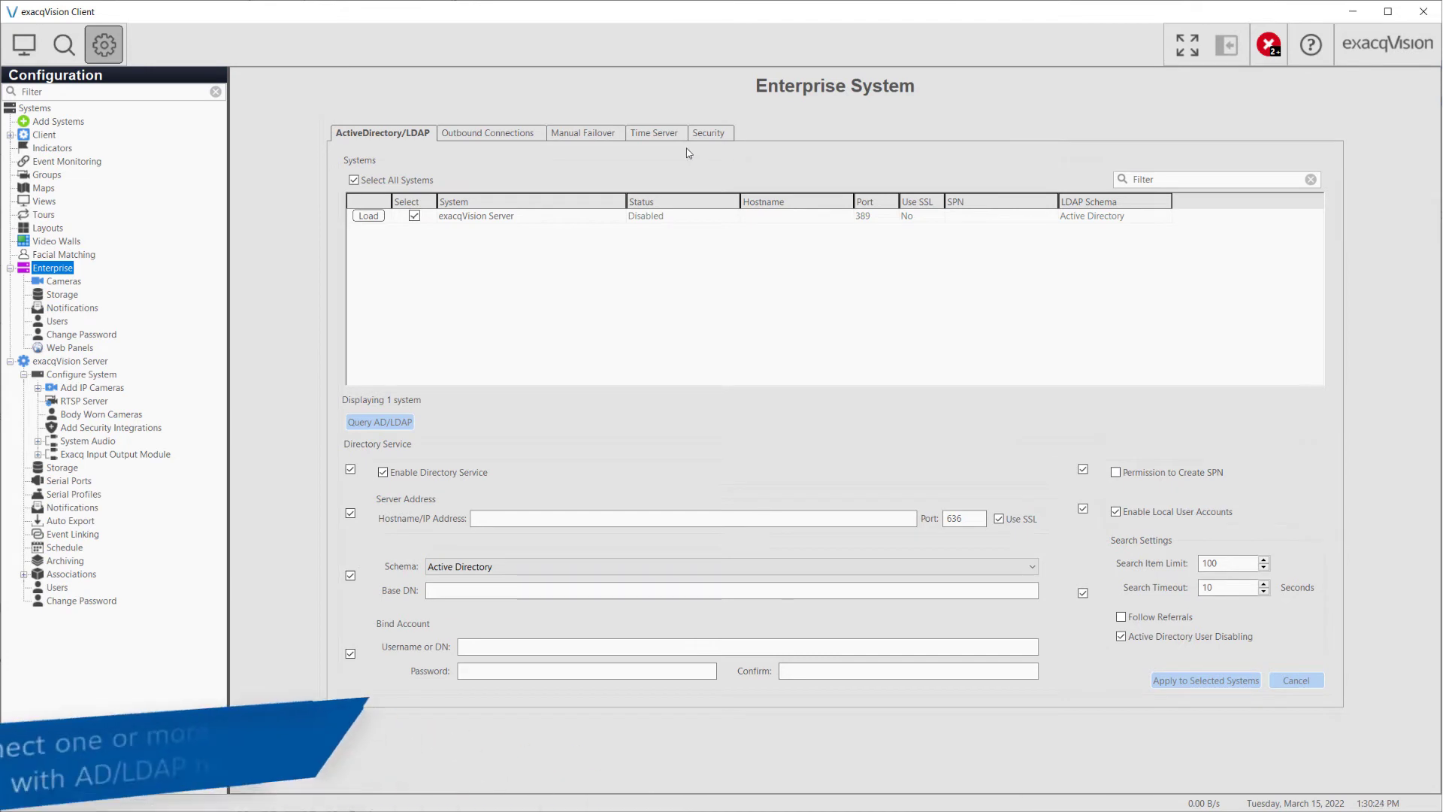
left_click(376, 136)
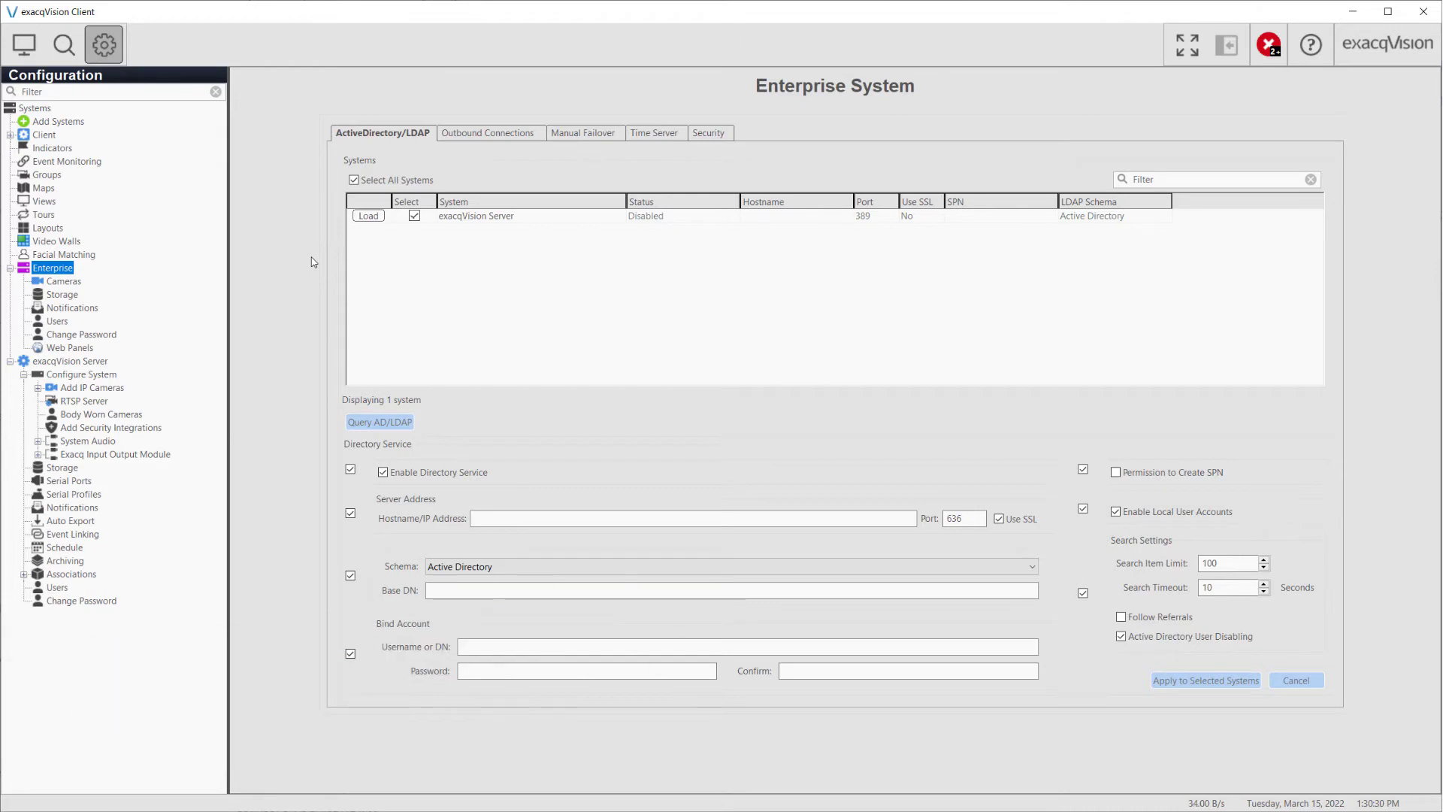
- Load the exacqVision Server's directory settings, enable the directory service, and set its server address to 172.19.230.45
left_click(463, 220)
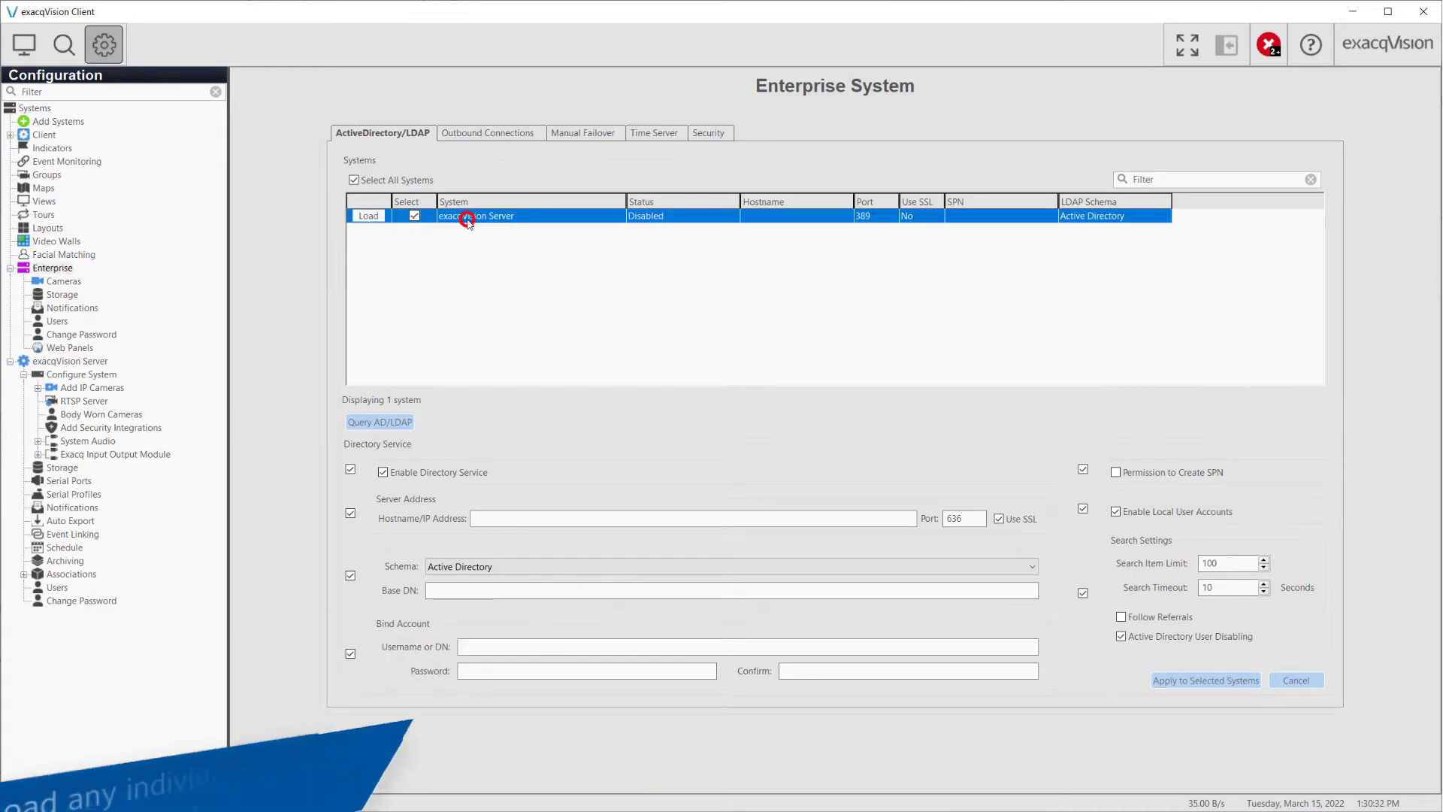
left_click(368, 218)
left_click(275, 284)
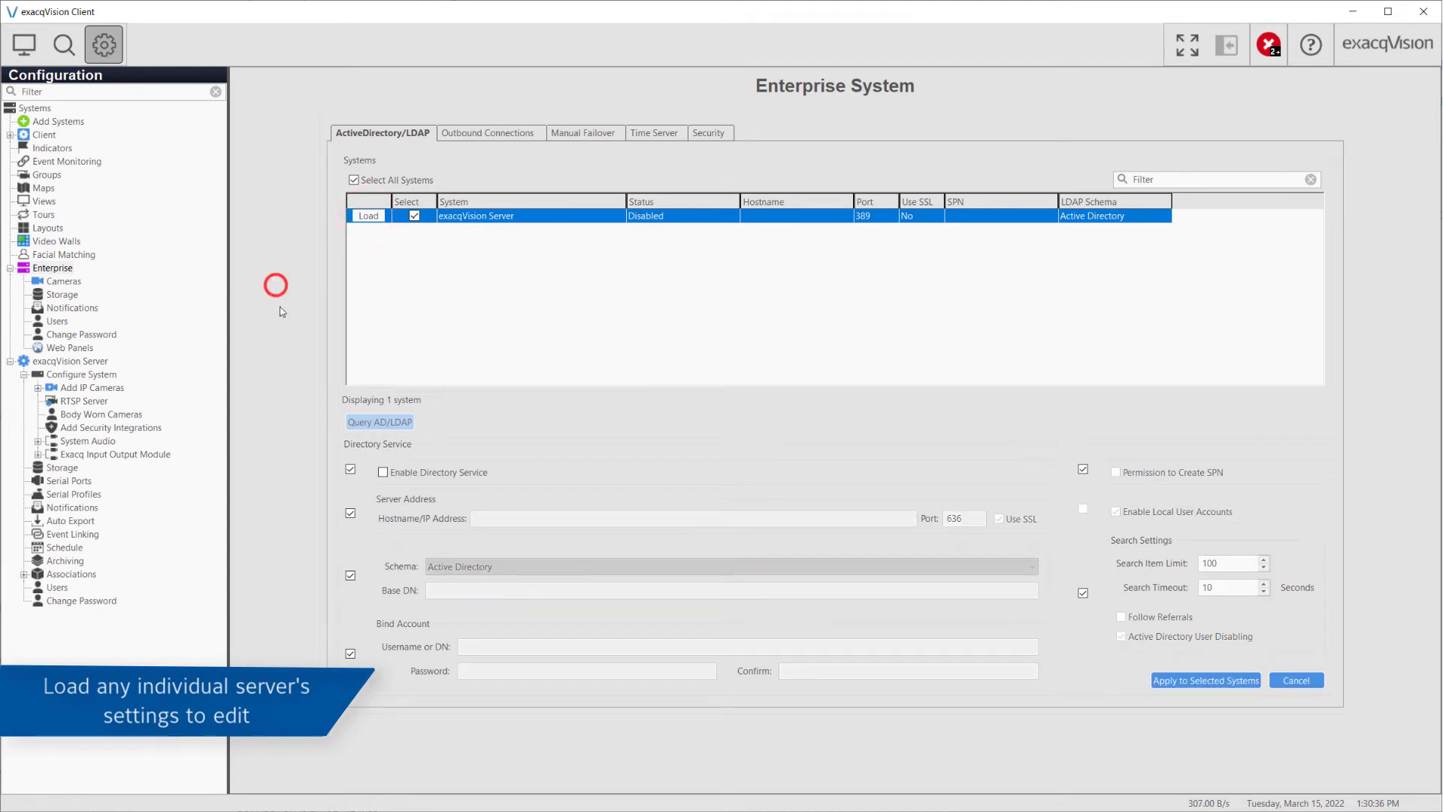
left_click(383, 472)
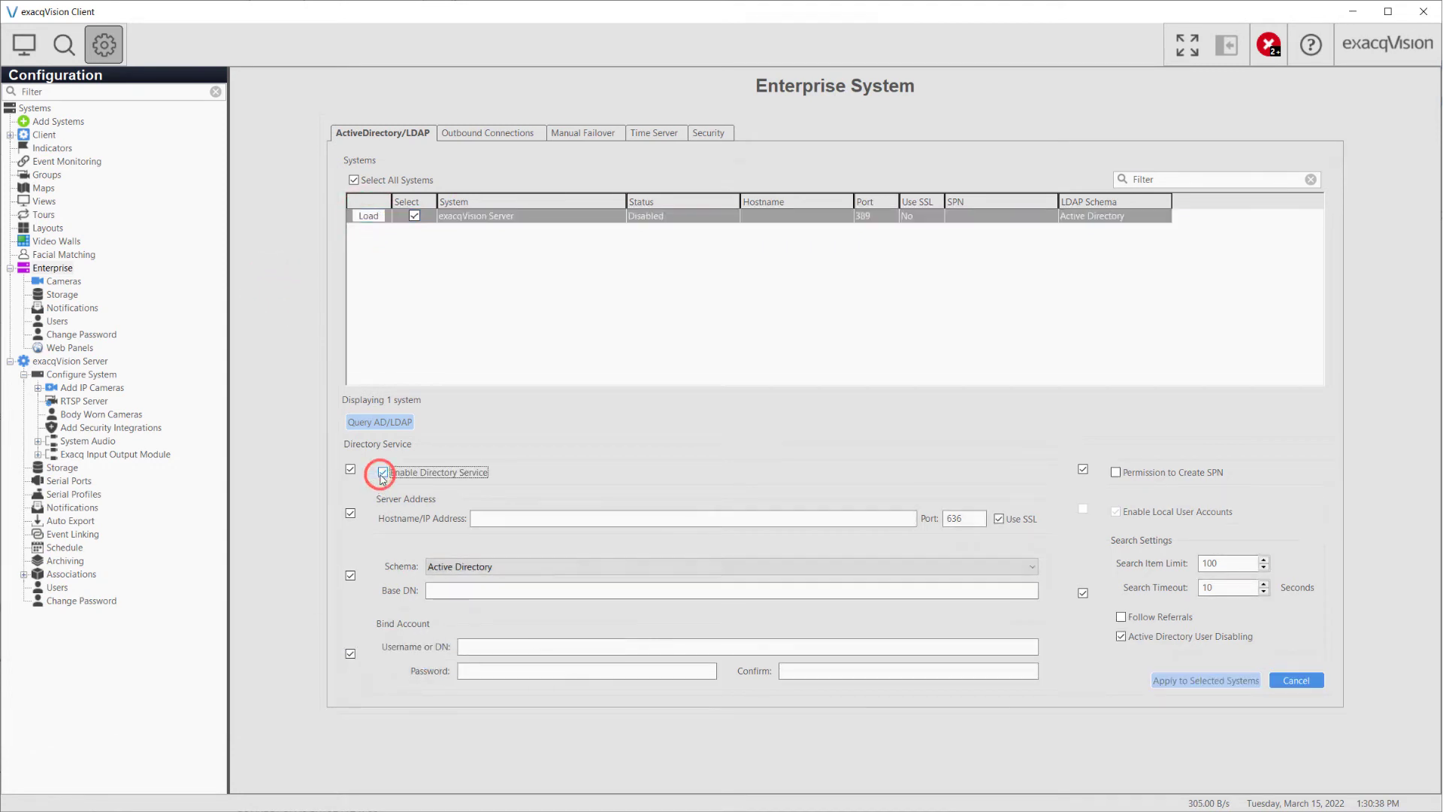
left_click(549, 518)
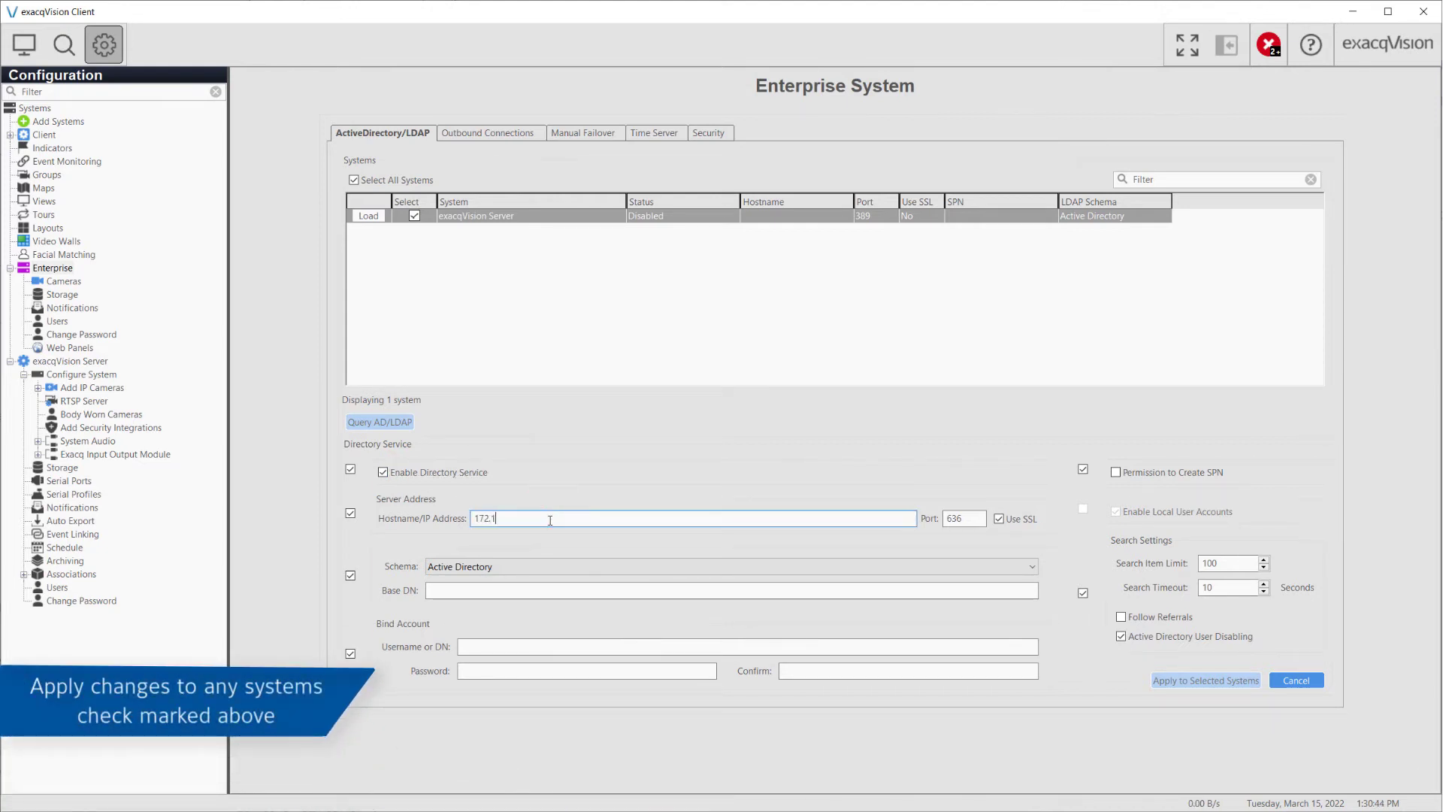
type("172.19.230.45")
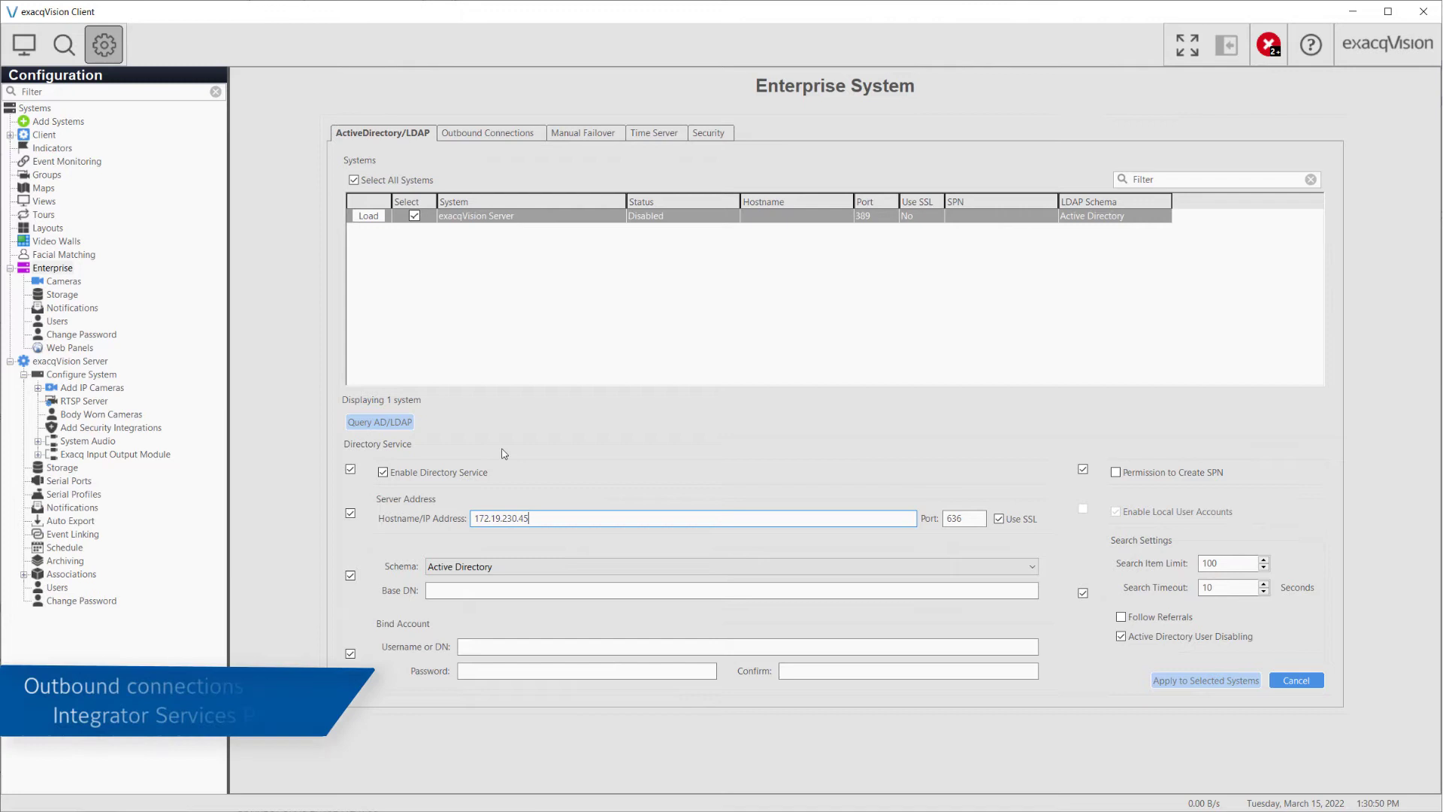
- Look over the enterprise outbound connections and manual failover settings, and load the exacqVision Server's time server settings
left_click(483, 134)
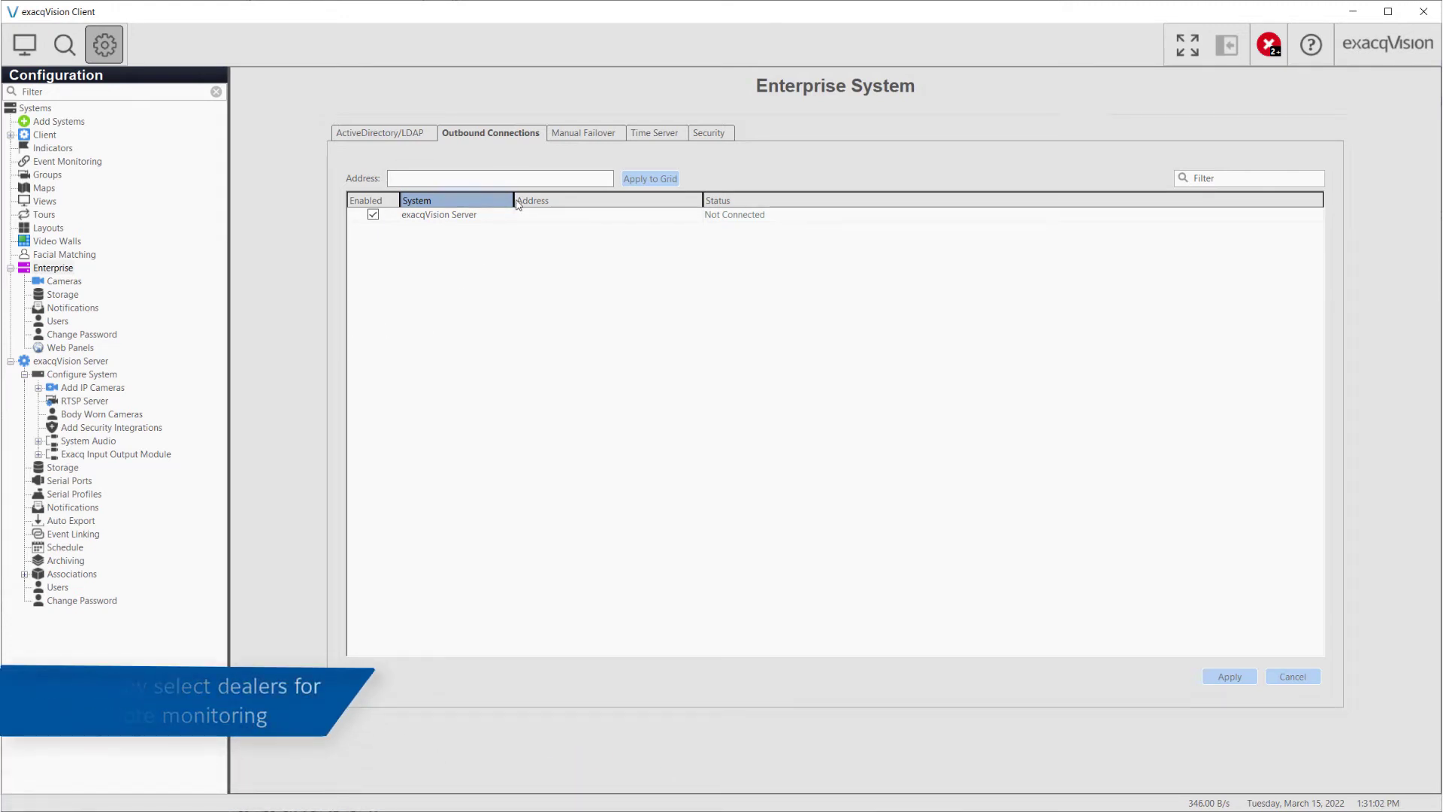
left_click(574, 134)
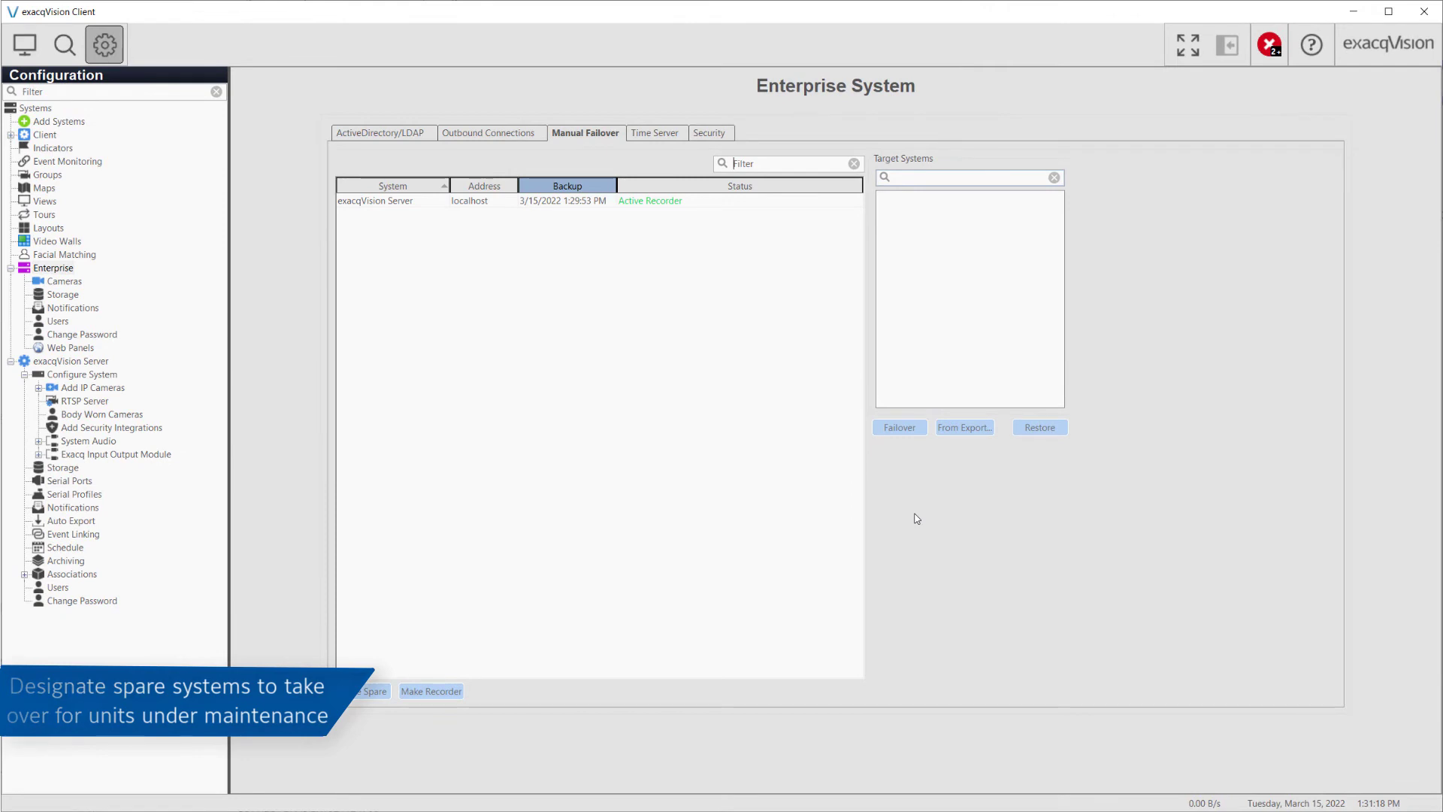
left_click(671, 132)
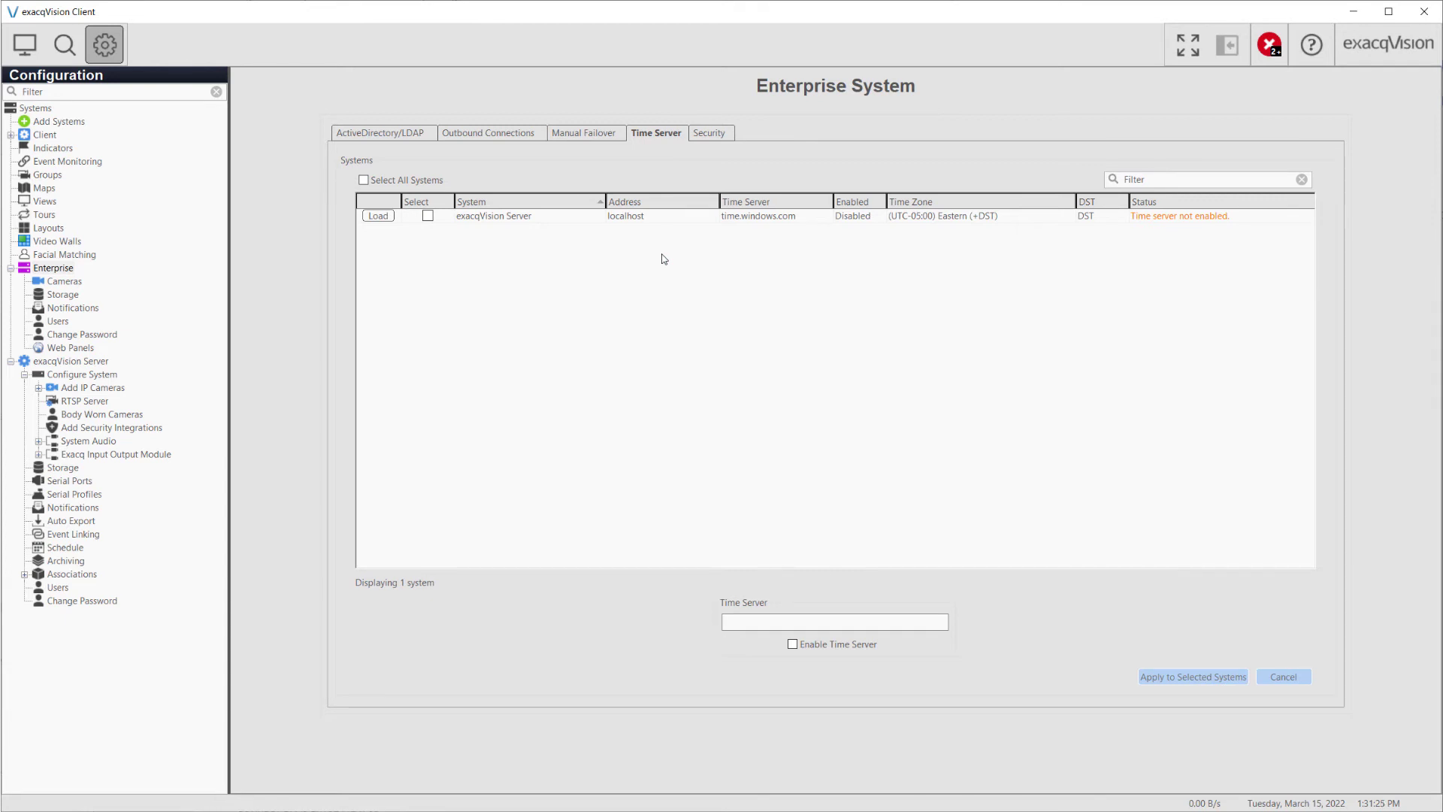
left_click(542, 217)
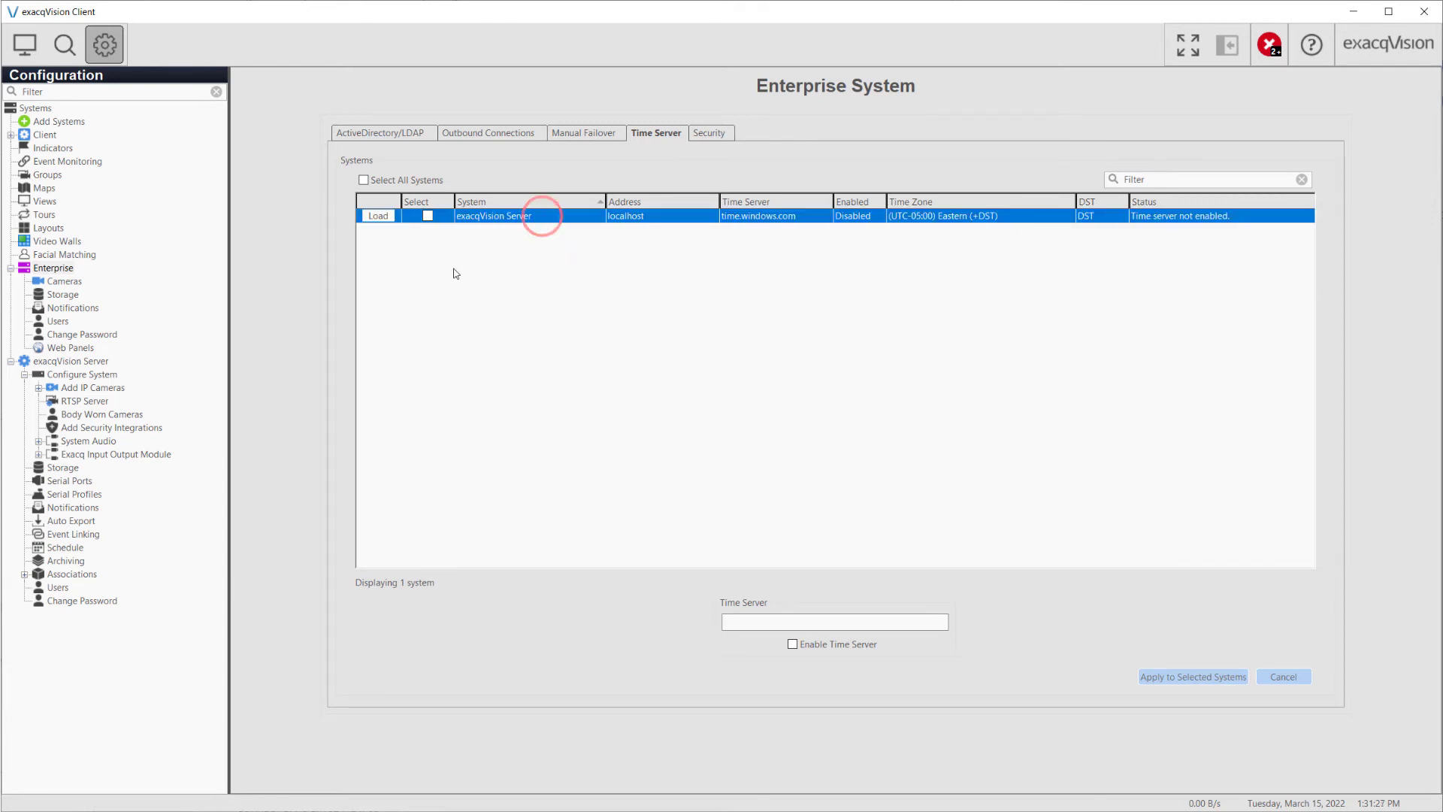
left_click(387, 217)
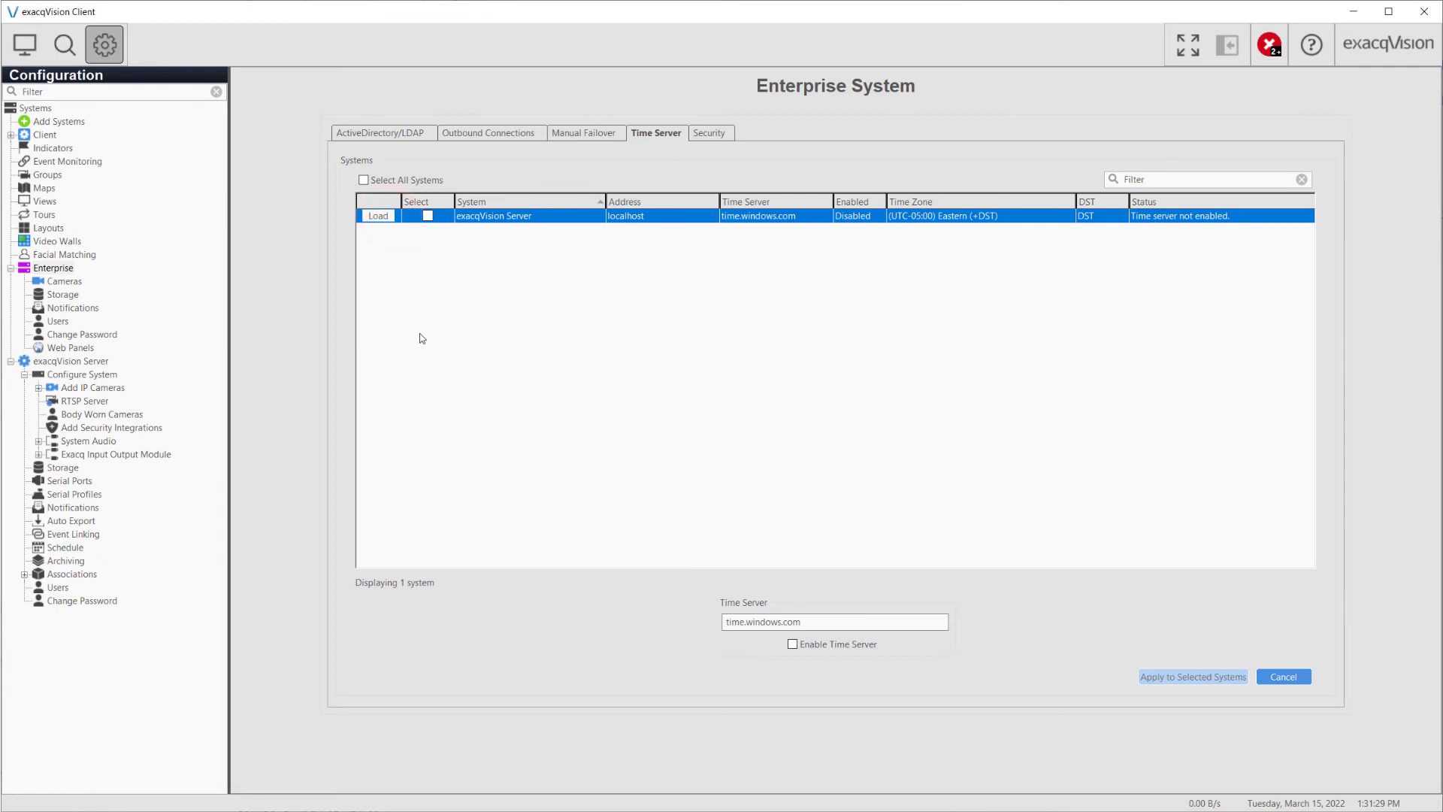
- Load the exacqVision Server's enterprise security settings to view its user security and scheduled access options
left_click(699, 134)
left_click(765, 413)
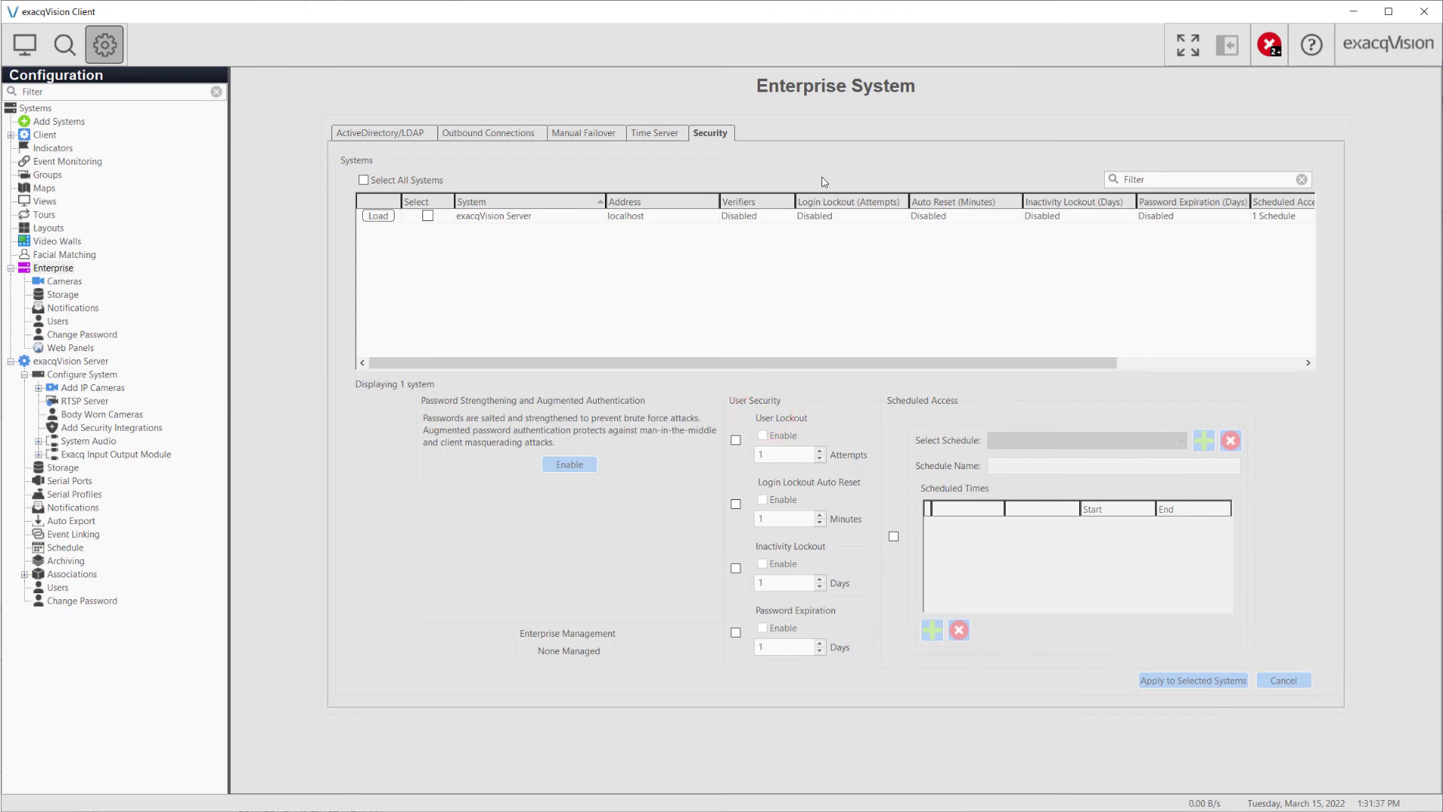
left_click(526, 217)
left_click(384, 217)
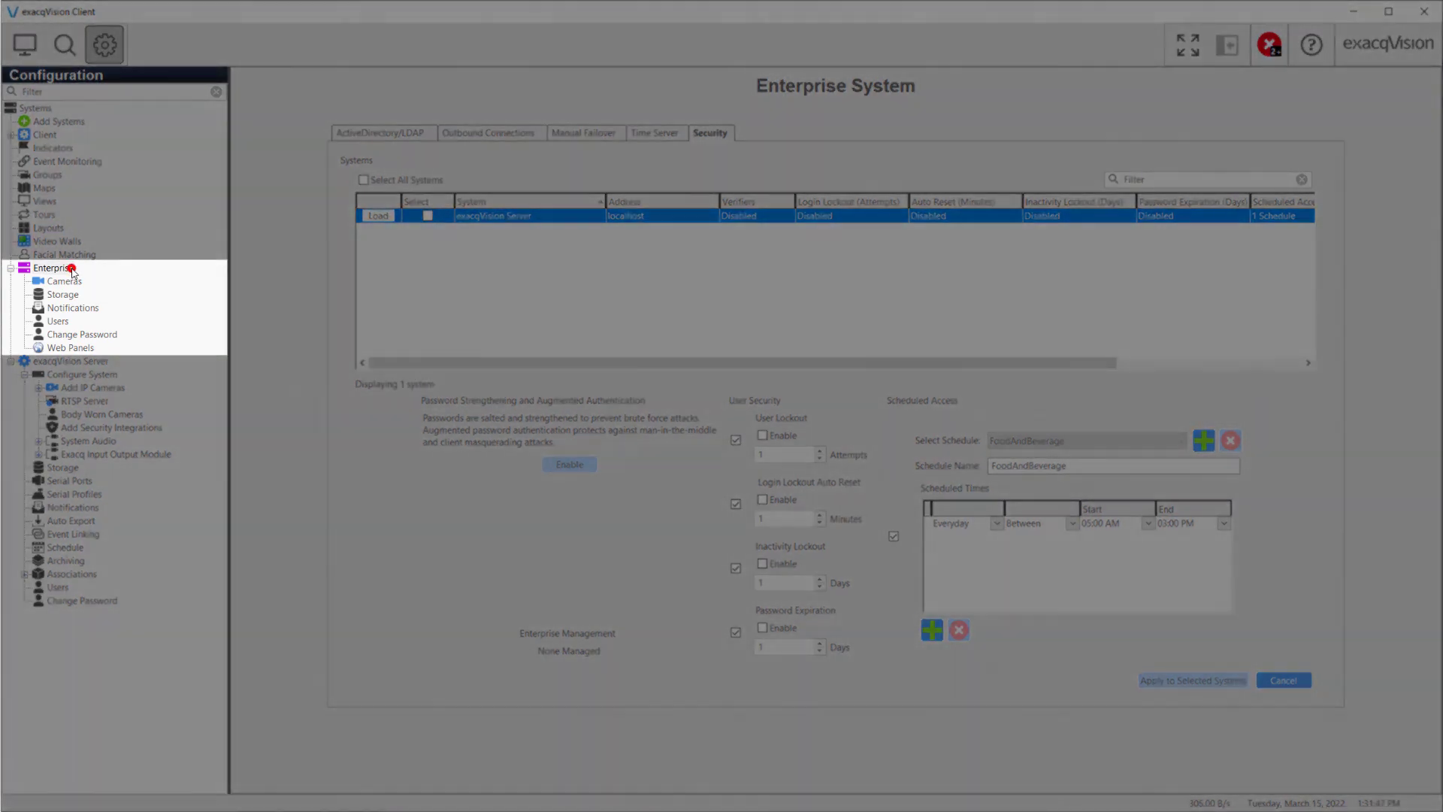
- Look through the Enterprise camera and storage pages, and open the Enterprise notifications page
left_click(64, 281)
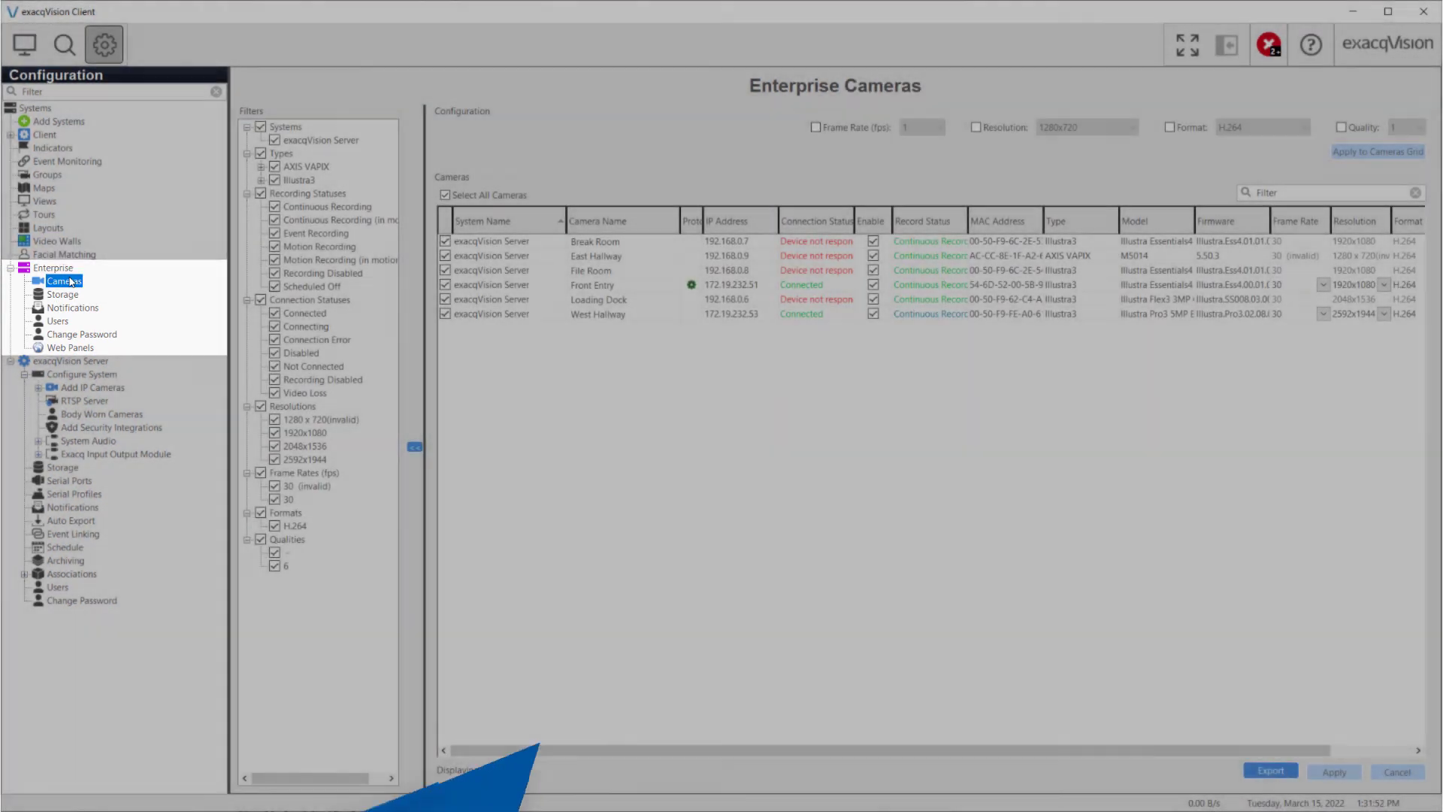
left_click(66, 268)
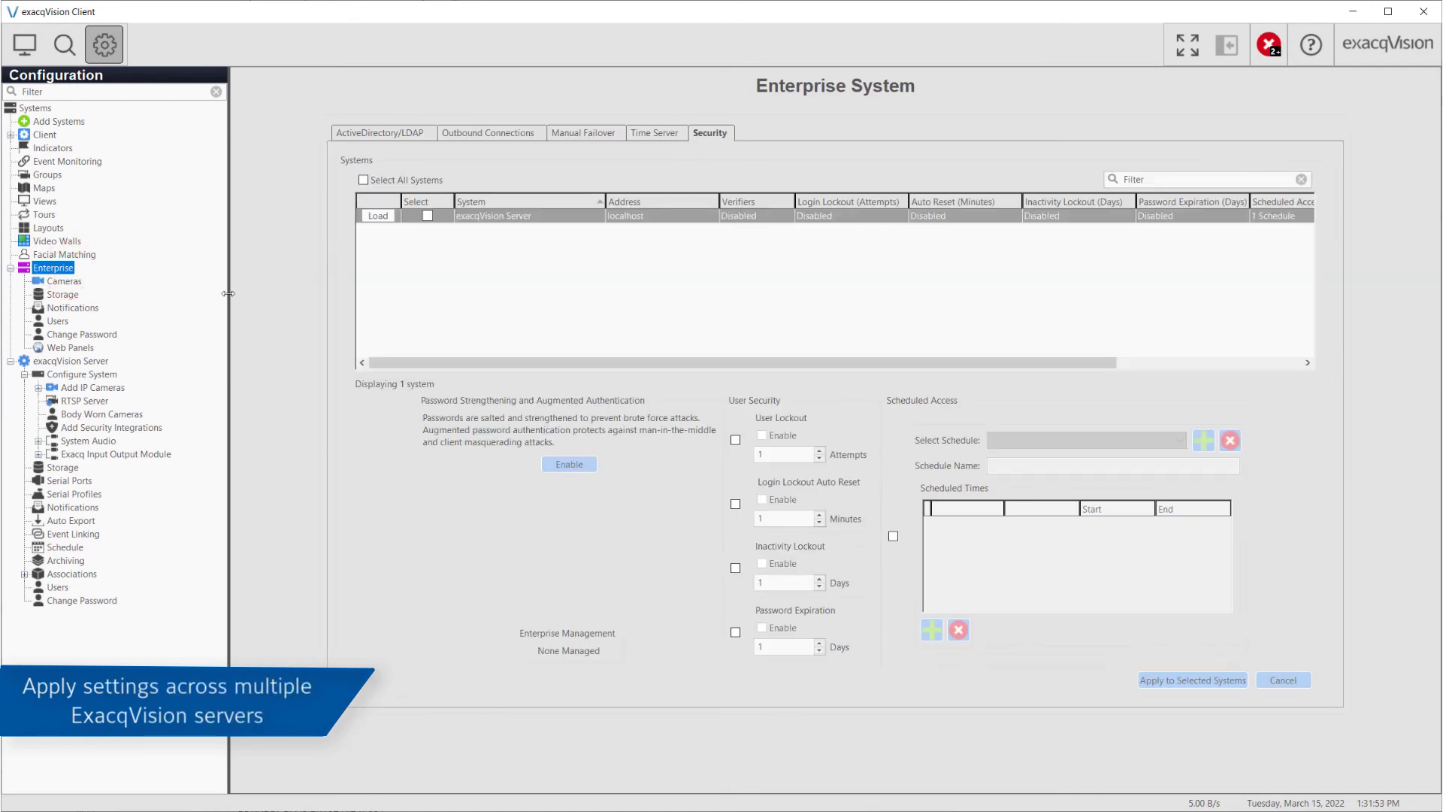
left_click(70, 281)
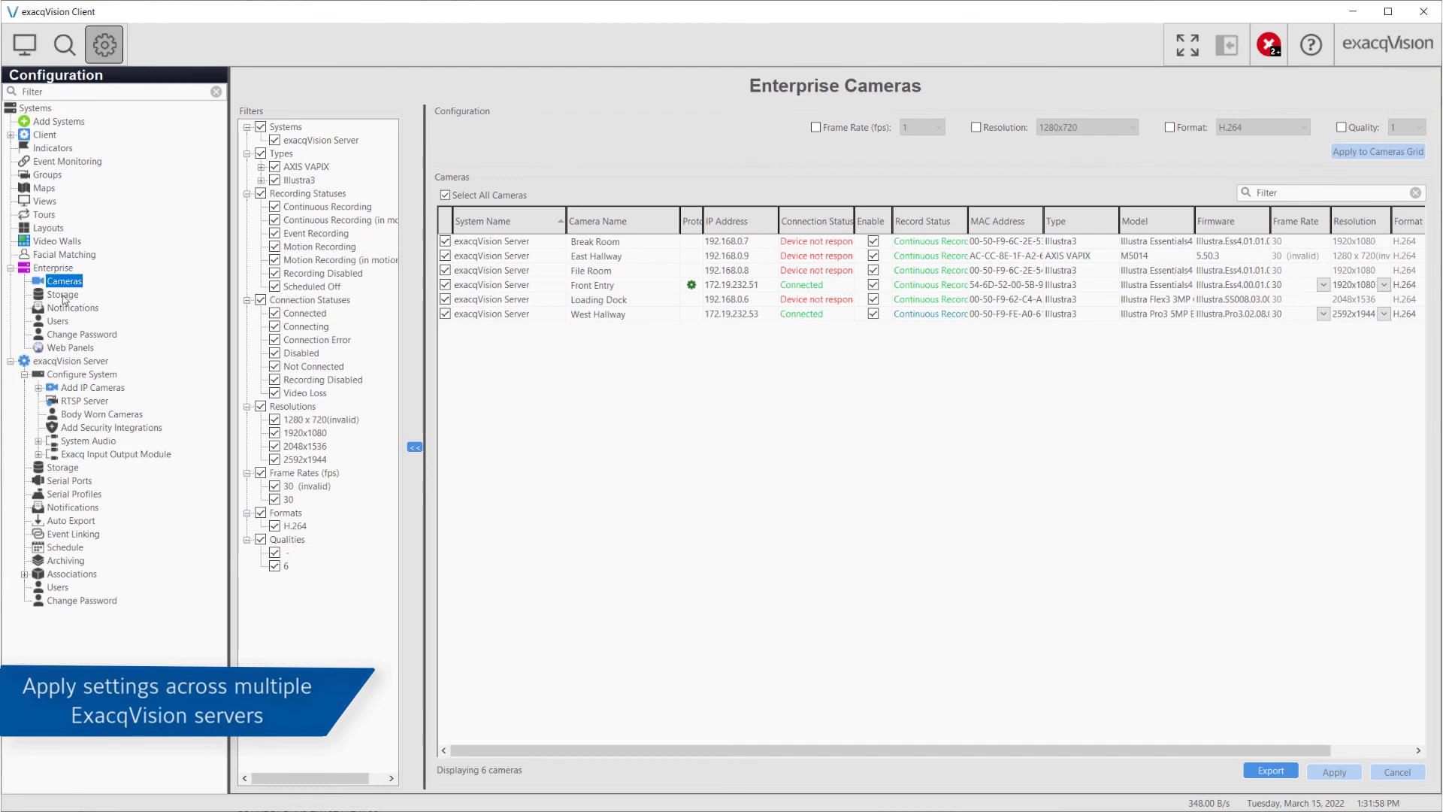
left_click(63, 295)
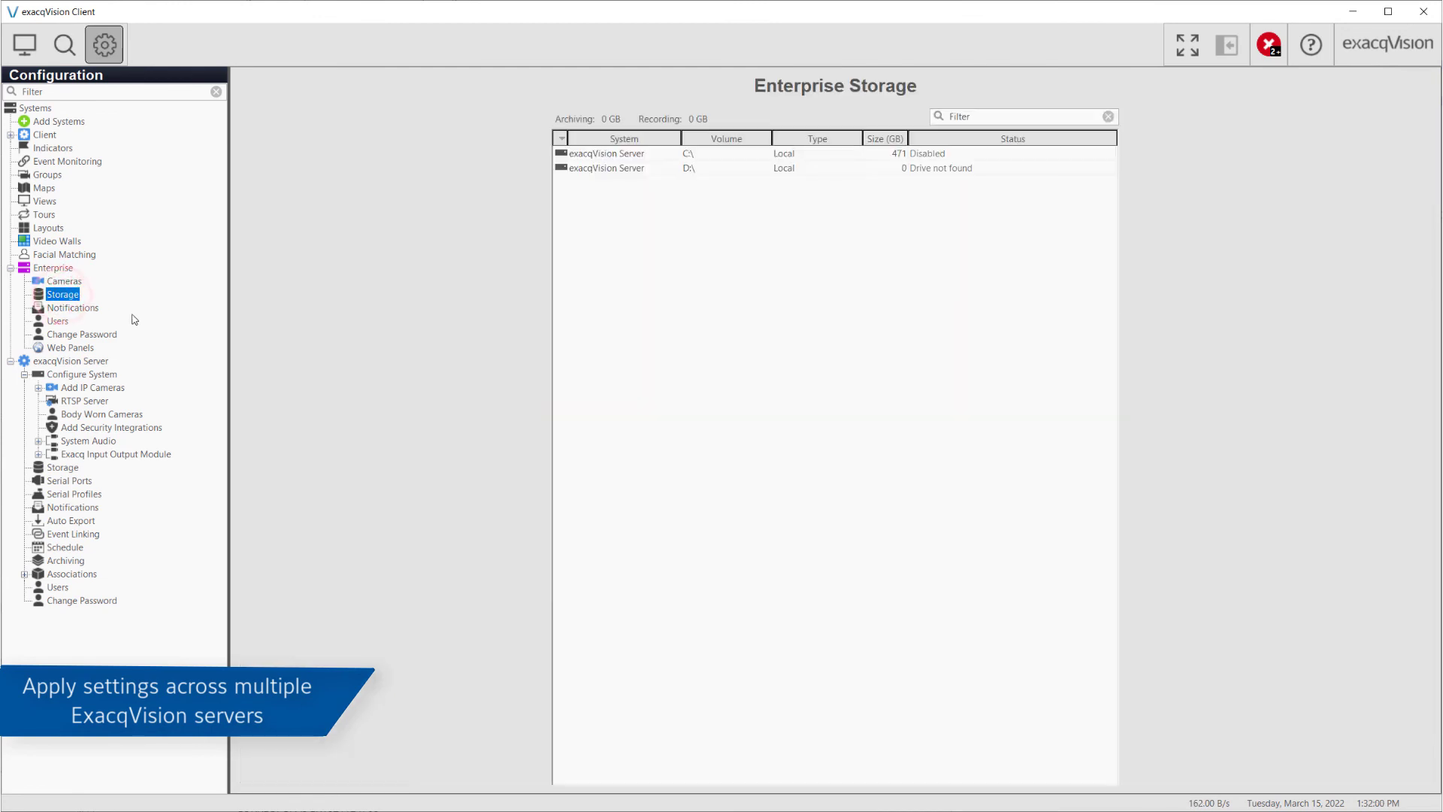
left_click(75, 309)
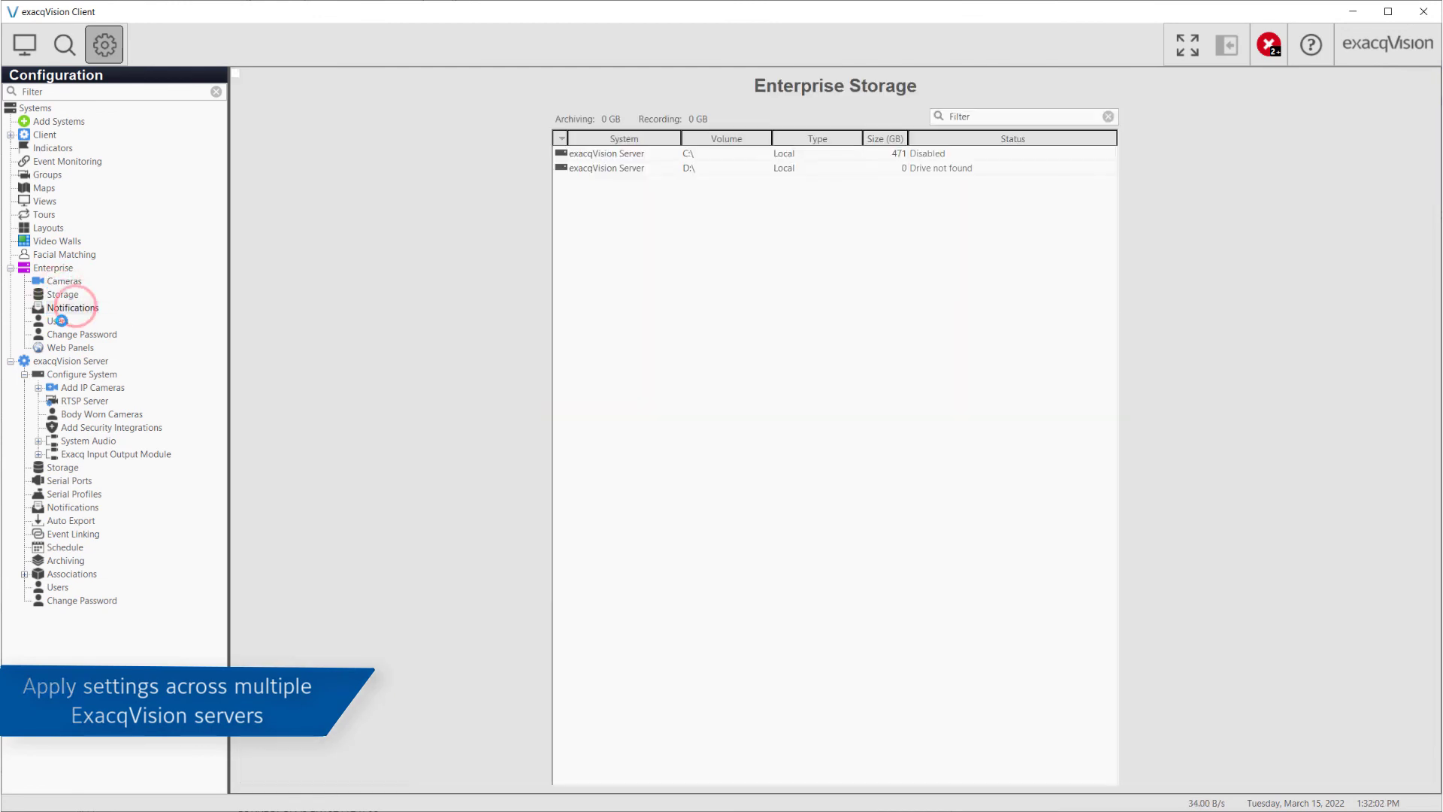